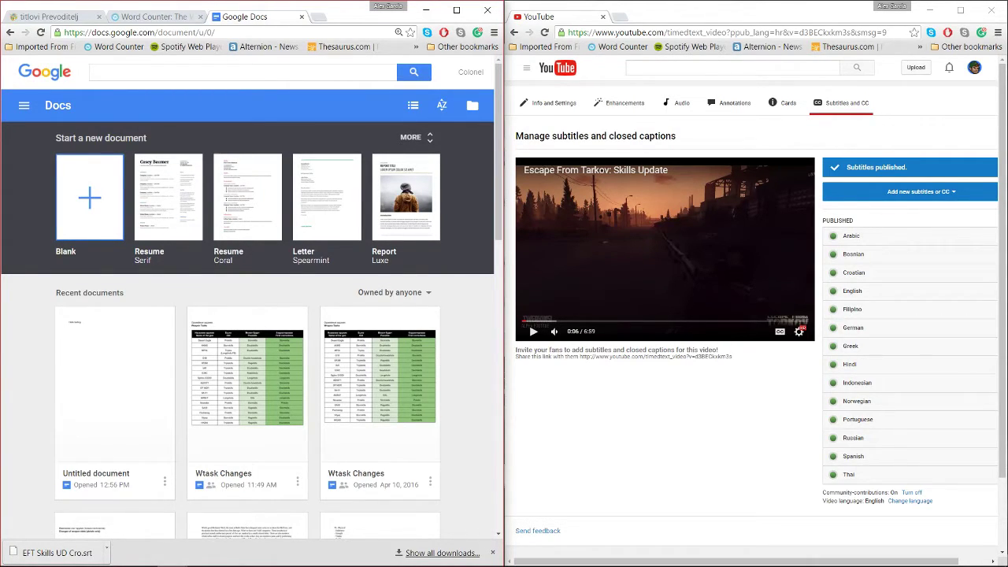
Create a blank Google Docs document, dictate sample text about flowers with voice typing in English (US), and close the document
click(257, 302)
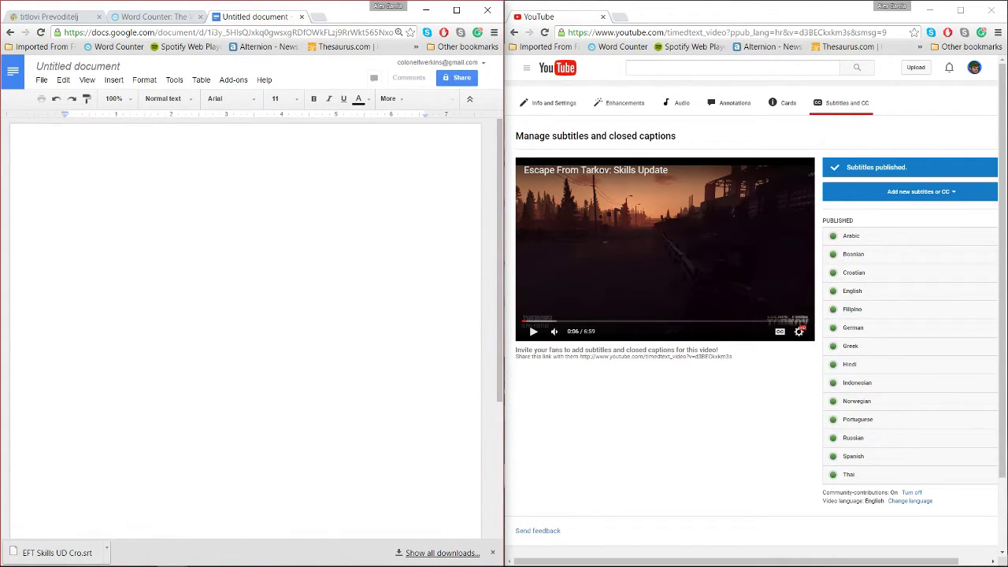
click(174, 80)
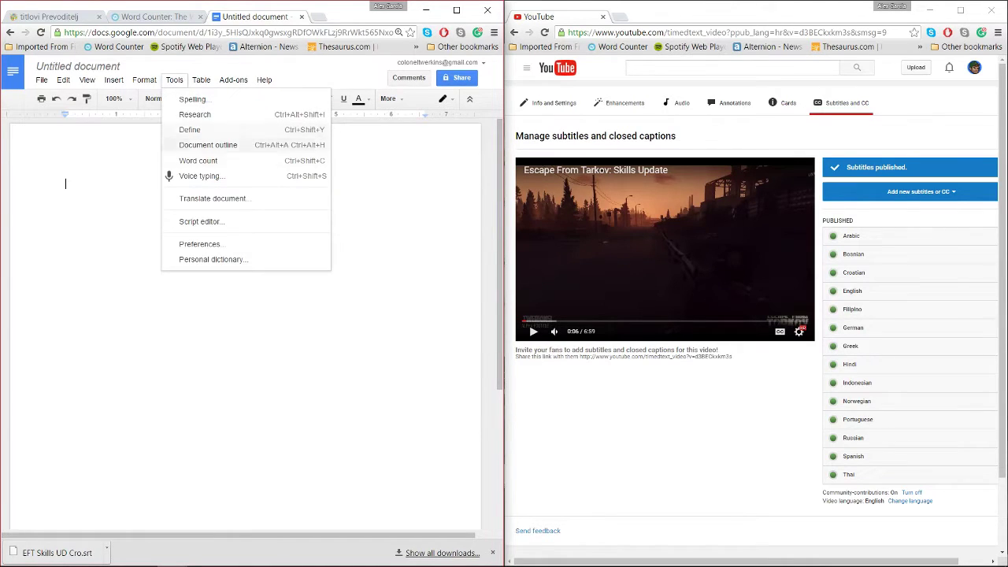
click(204, 176)
click(62, 196)
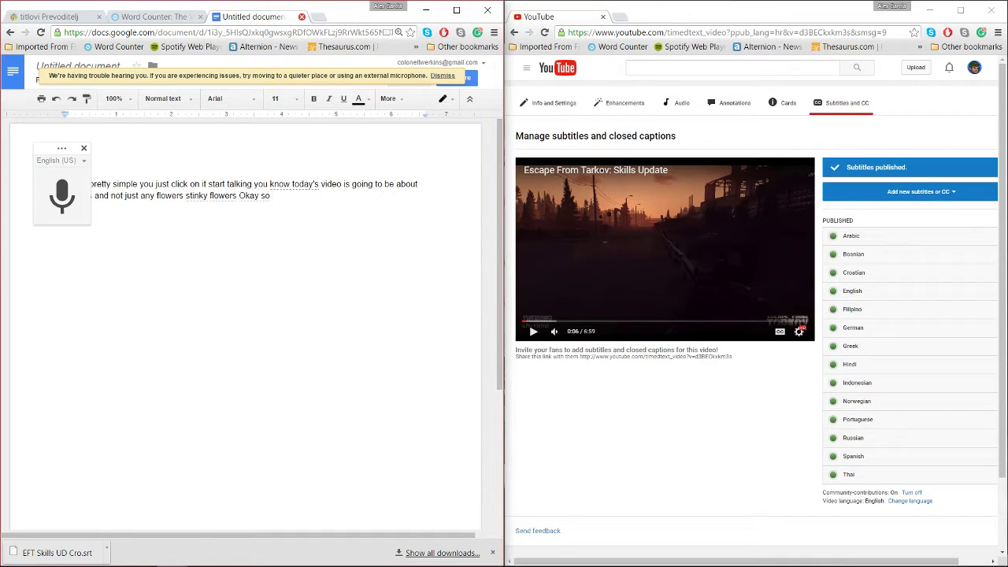
click(301, 16)
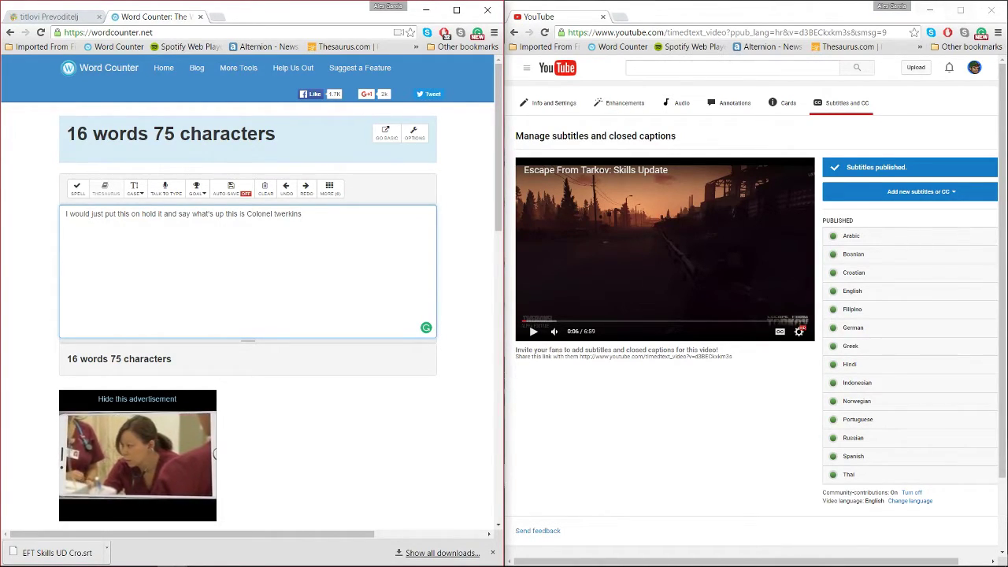
Merge the YouTube subtitles page into the Word Counter browser window, maximize it, and rewind the video to 0:00
drag(772, 11, 674, 11)
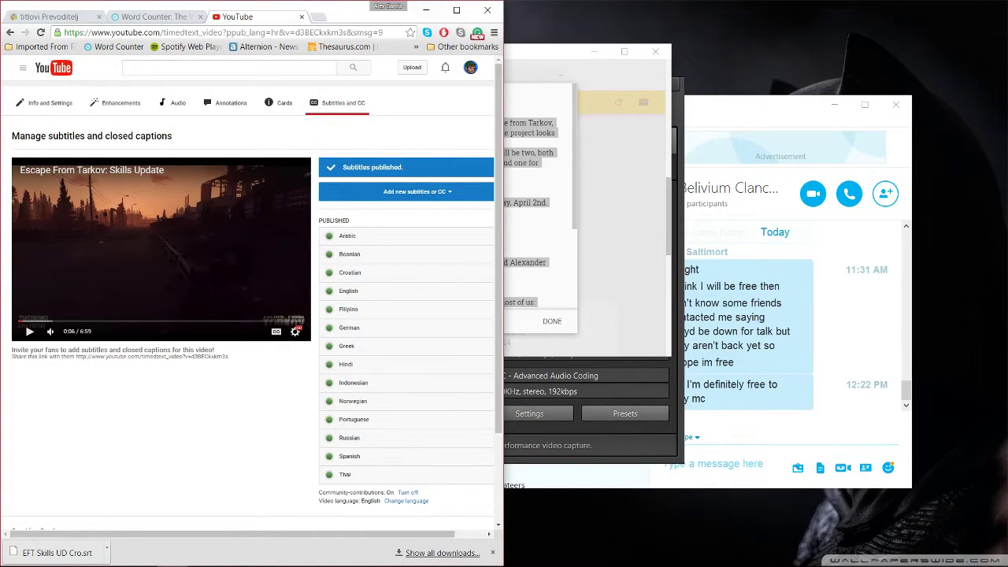
drag(363, 11, 440, 66)
click(545, 66)
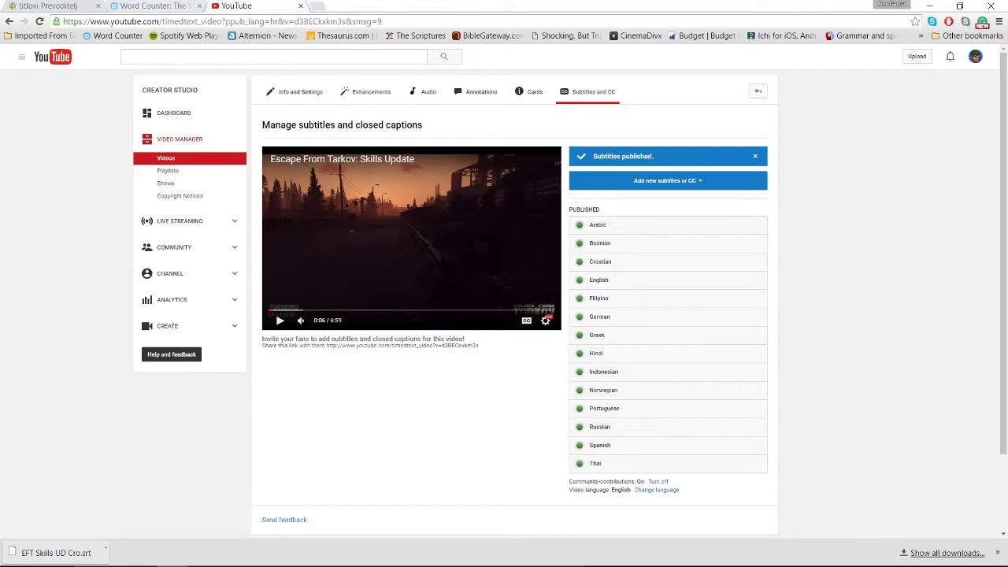
click(269, 310)
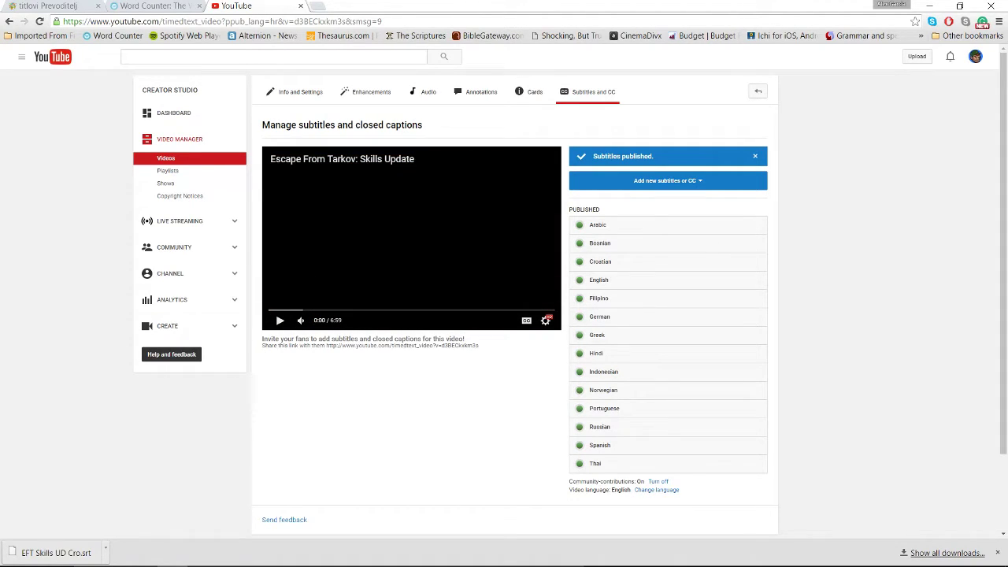
Clear the existing text in Word Counter and check the Talk to Type setting among its button options
click(154, 6)
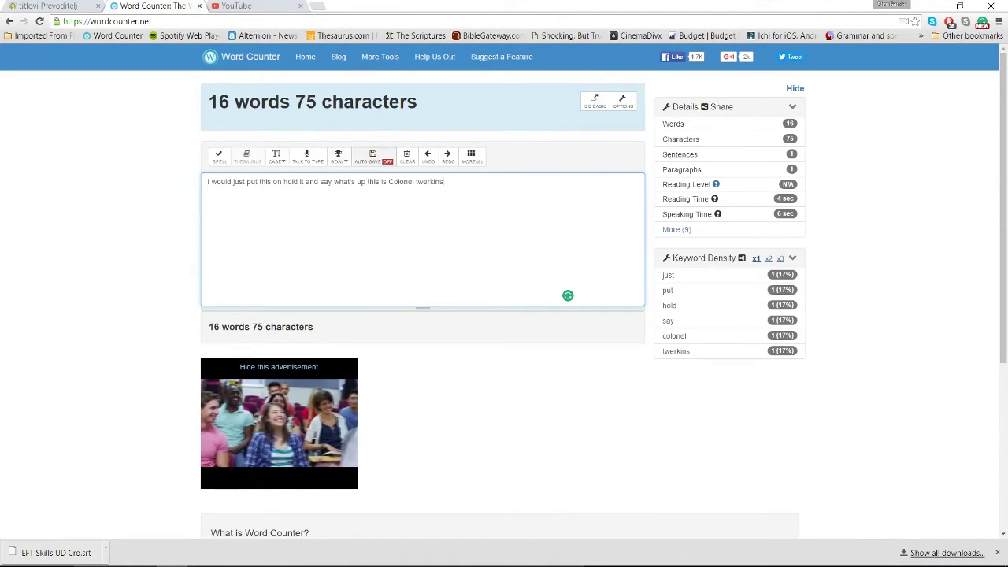
drag(444, 182, 207, 182)
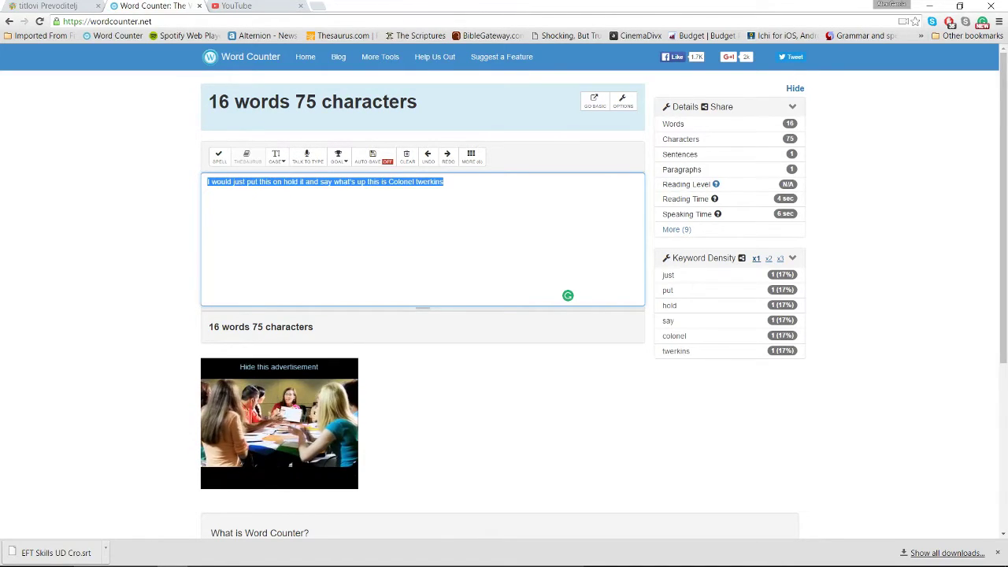
key(BackSpace)
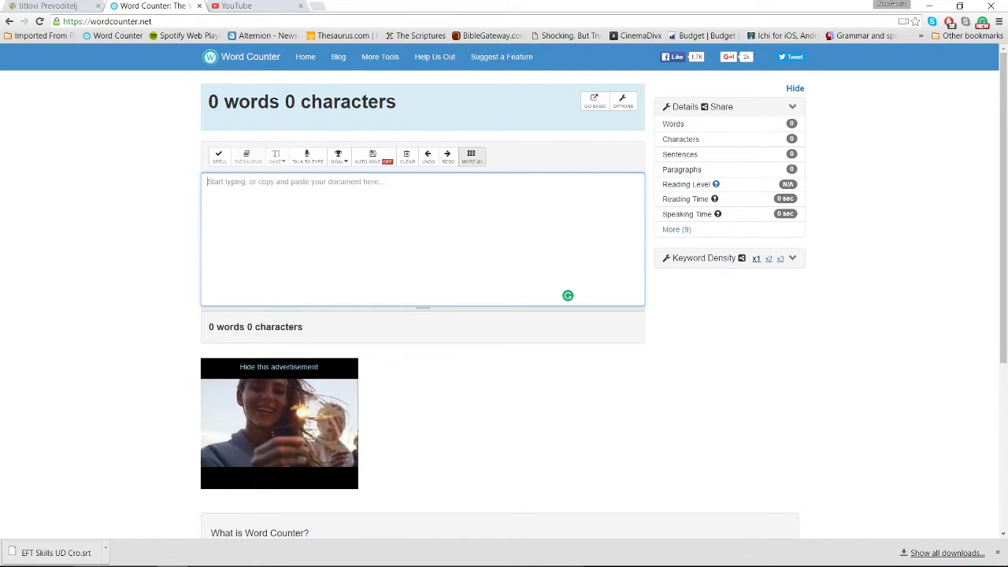
click(471, 156)
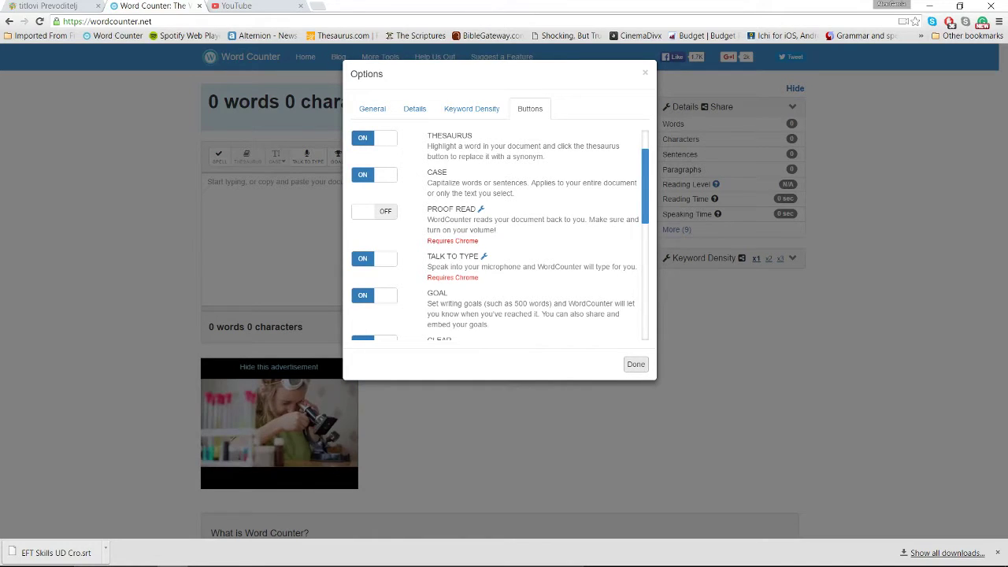
click(635, 364)
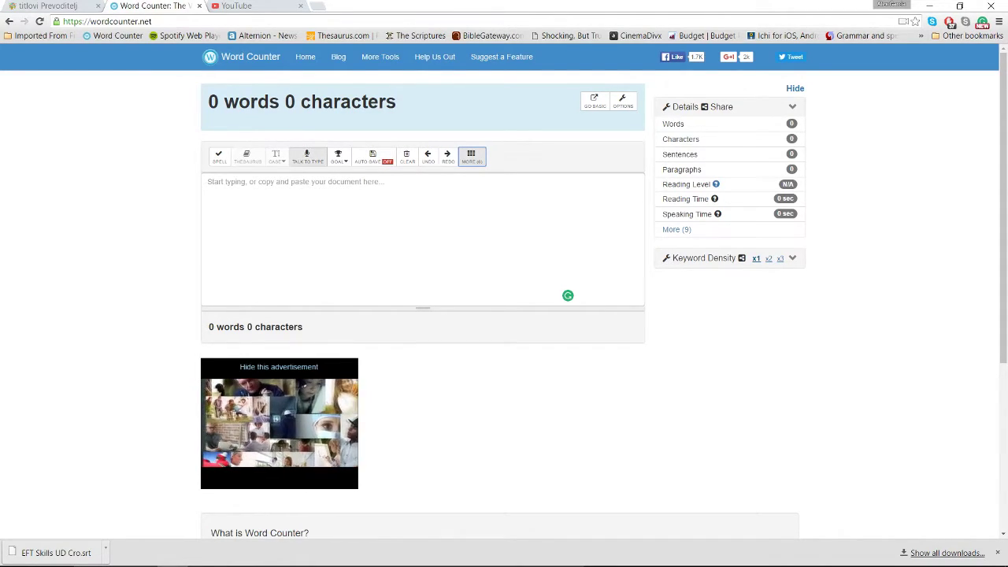
Try to transcribe the opening of the YouTube video in Word Counter with Talk to Type, starting with "what's good"
click(307, 157)
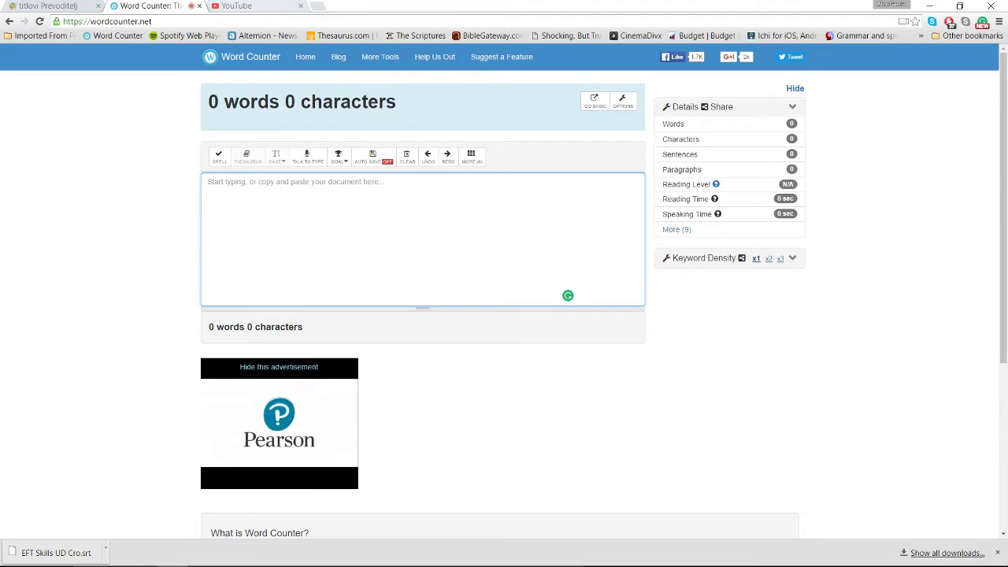
click(238, 6)
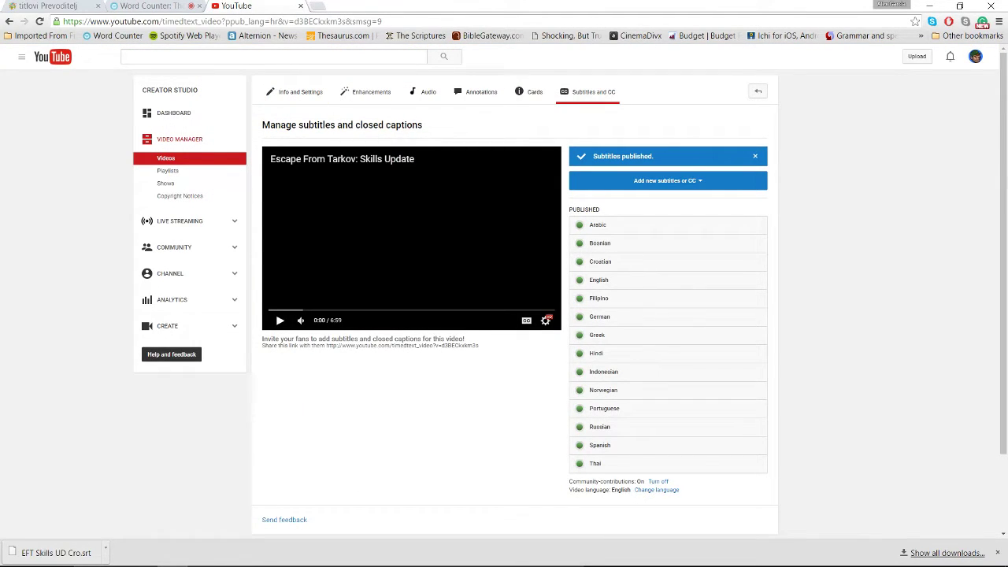
click(280, 321)
click(151, 7)
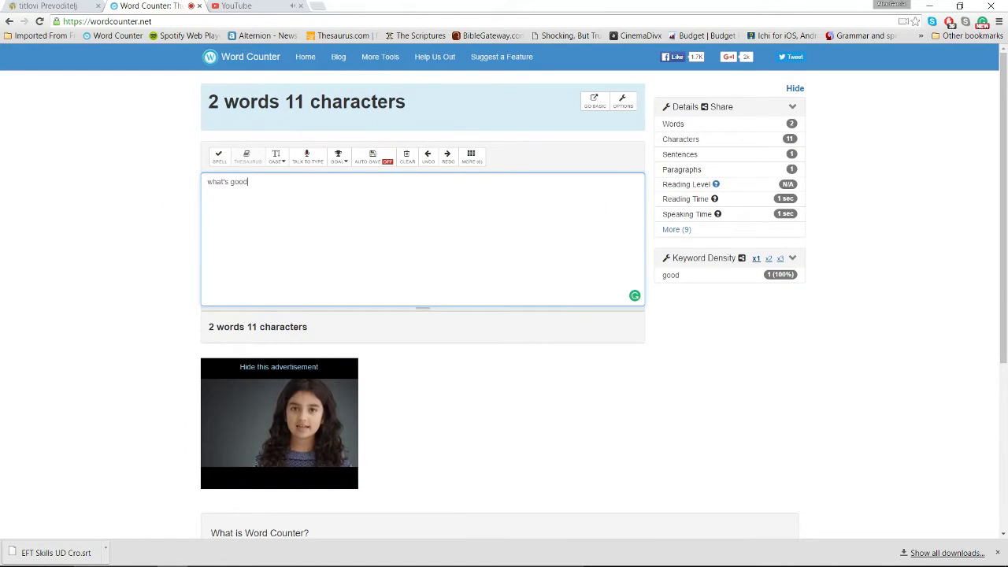
Clear the dictated words from Word Counter, stop Talk to Type, and delete the stray sentence it captured
key(ctrl+a)
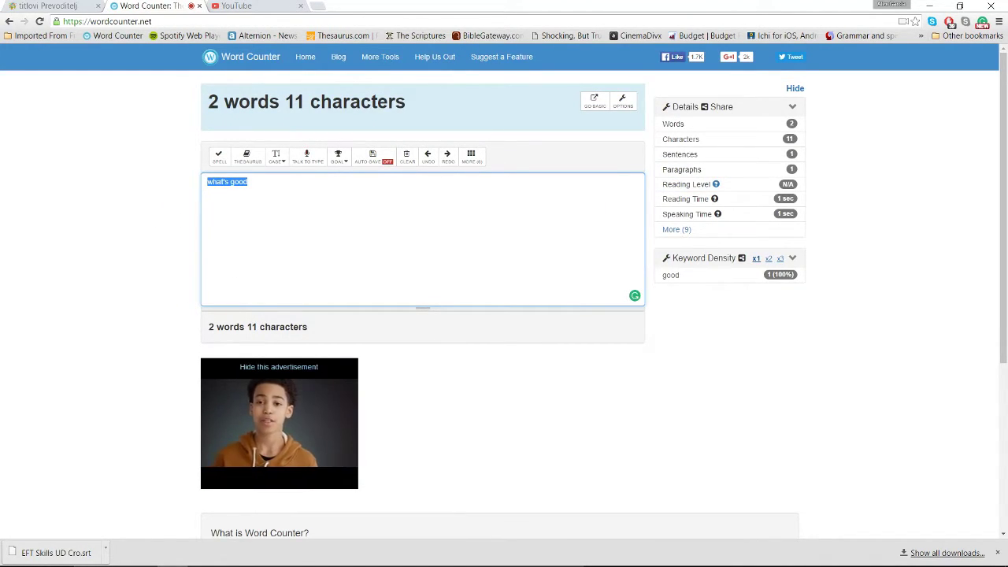
key(BackSpace)
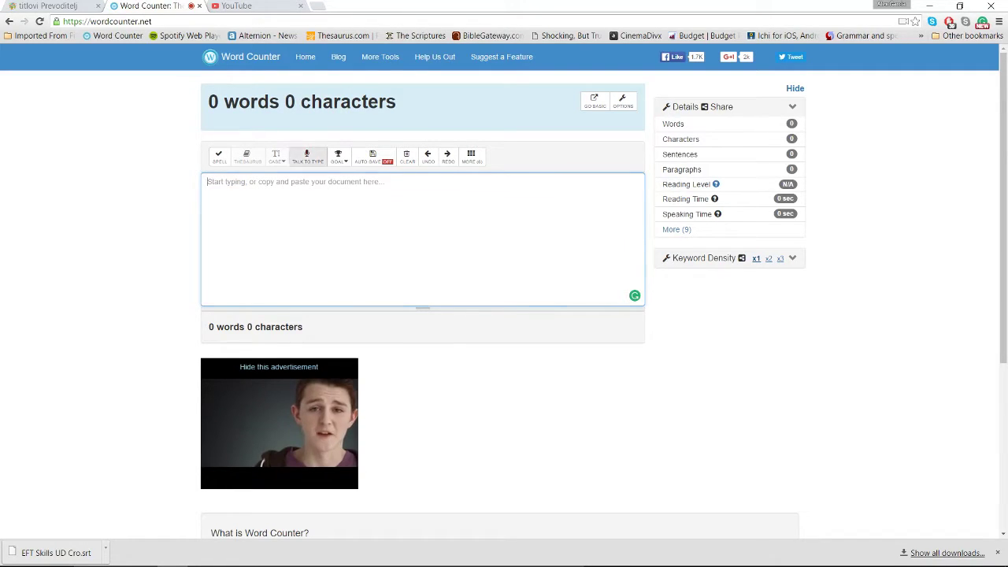
click(307, 156)
key(ctrl+a)
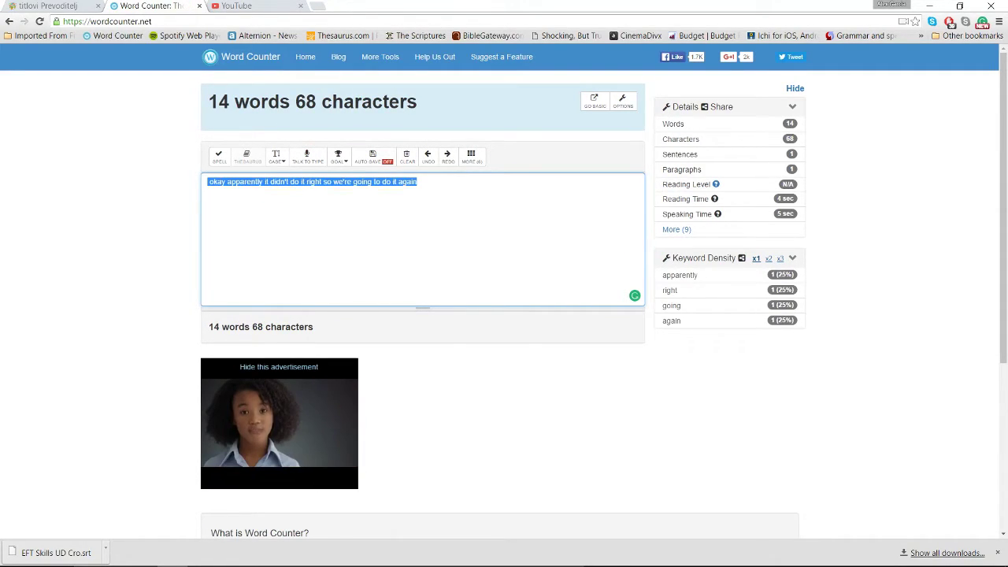
key(BackSpace)
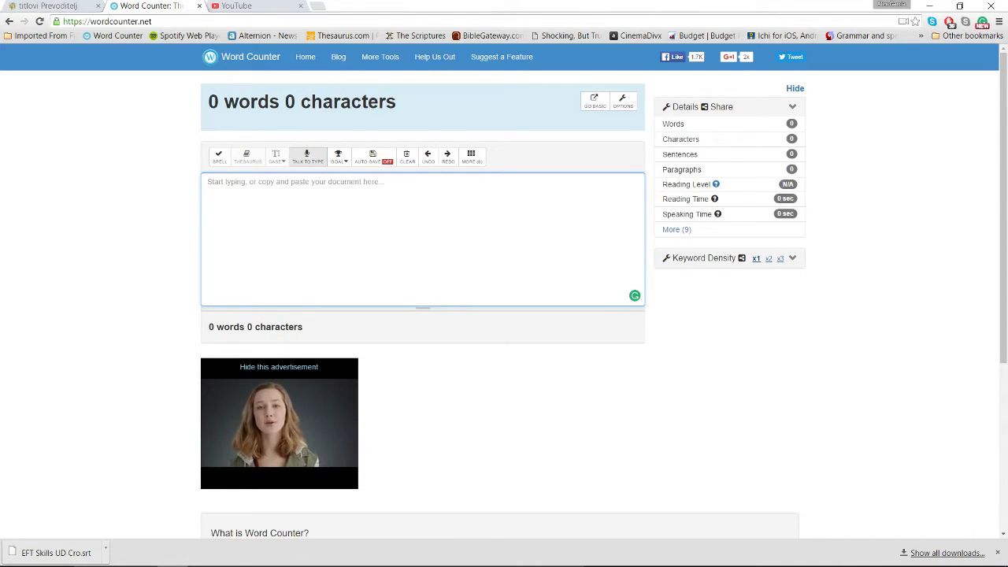
Transcribe the YouTube video section by section with Talk to Type, playing up to 0:10 and continuing from 0:23
key(ctrl+Tab)
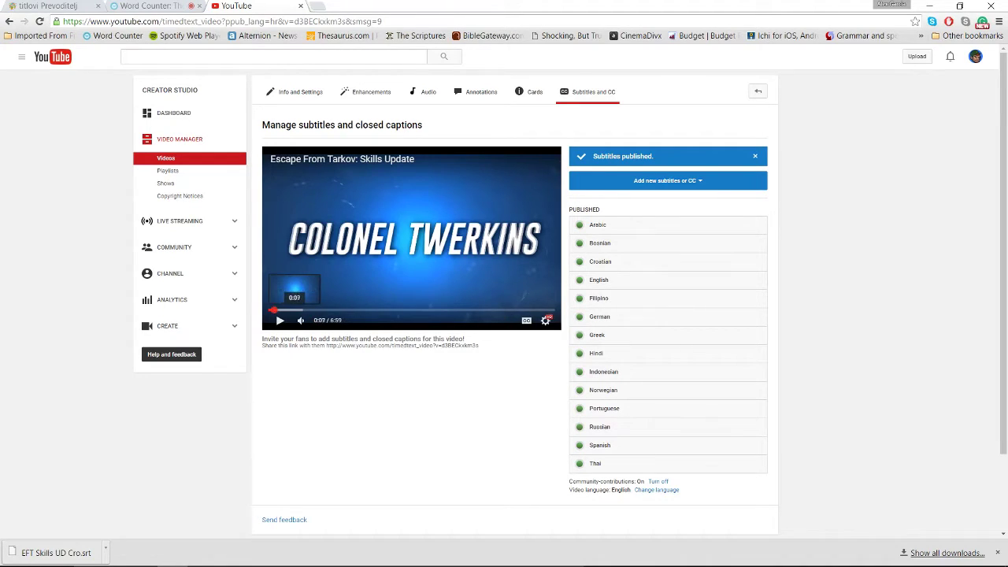
click(280, 321)
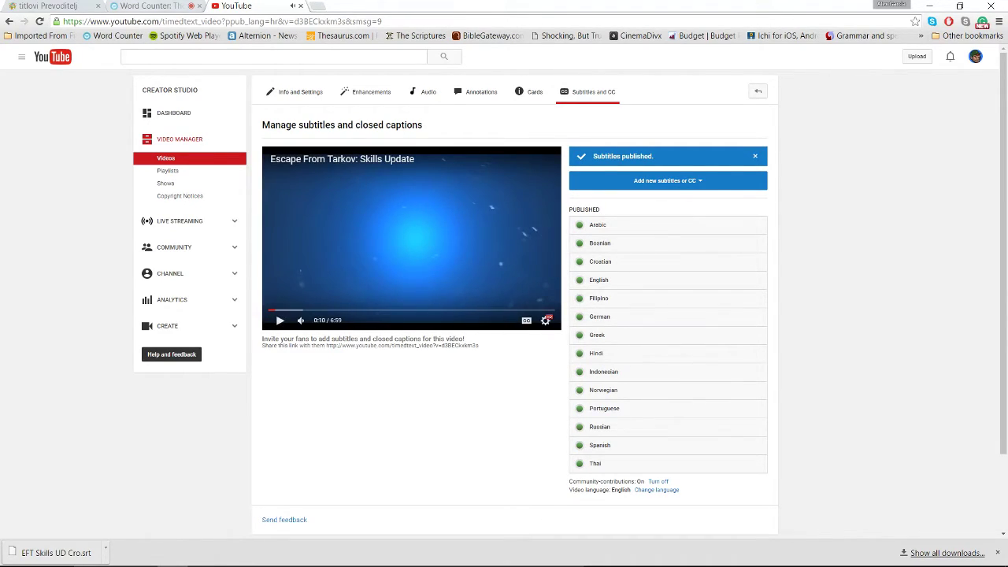
key(ctrl+shift+Tab)
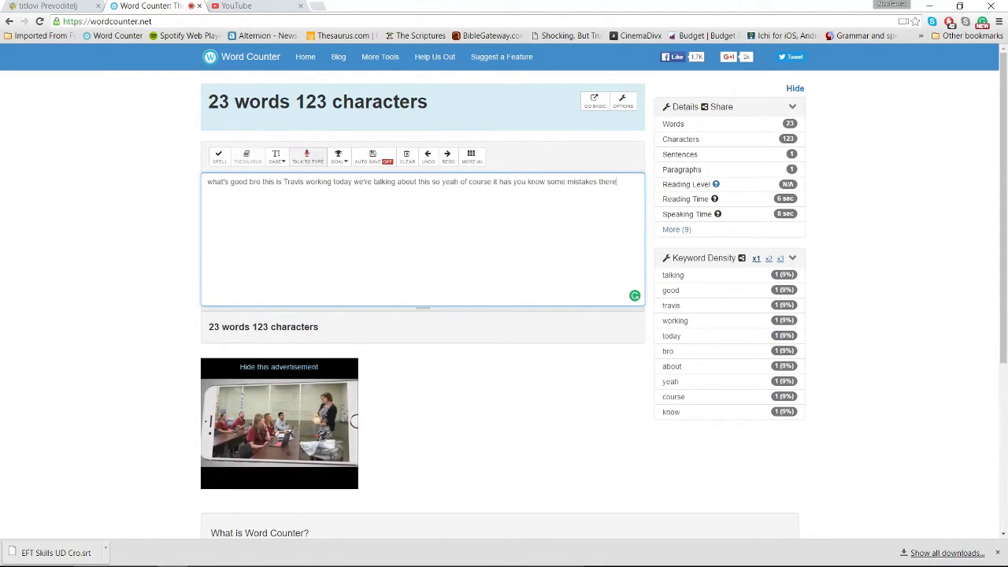
click(240, 6)
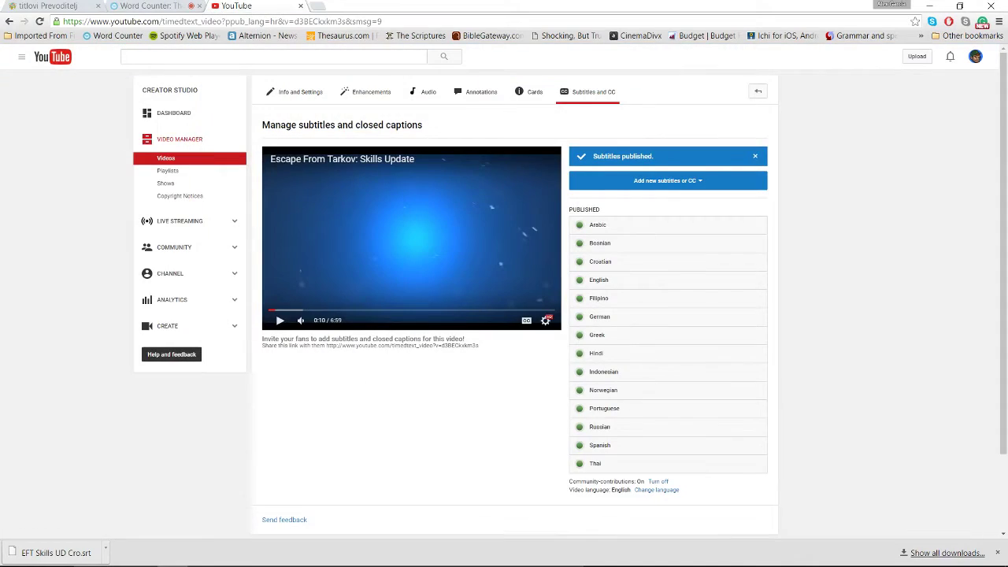
click(283, 311)
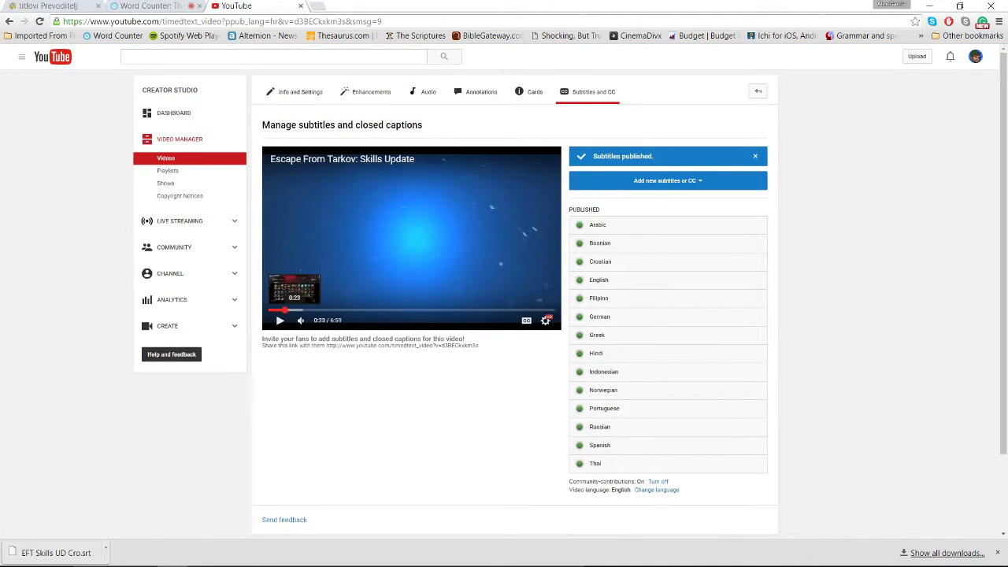
click(280, 321)
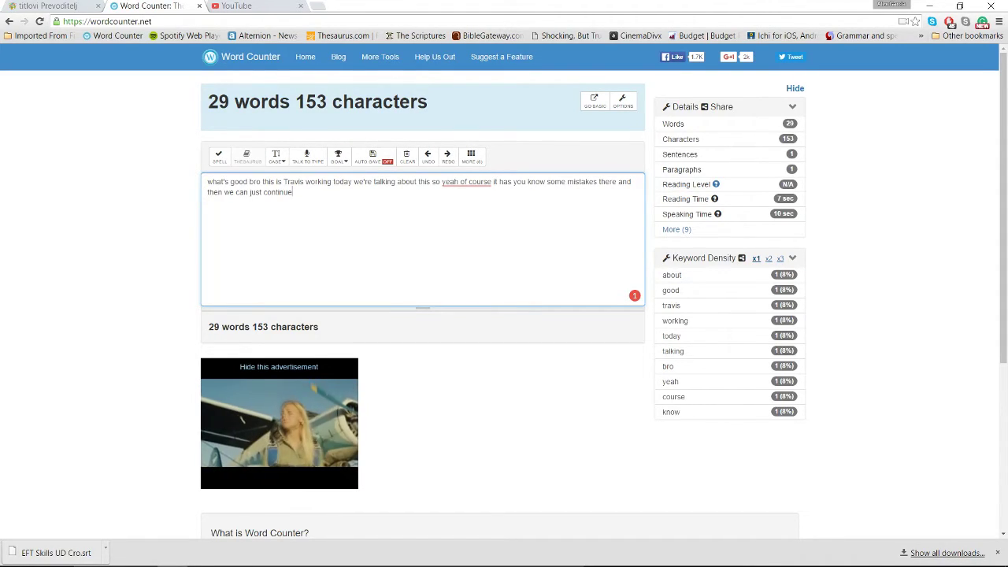
Clear the whole dictated transcript from Word Counter and return to the published subtitles list on YouTube
key(ctrl+a)
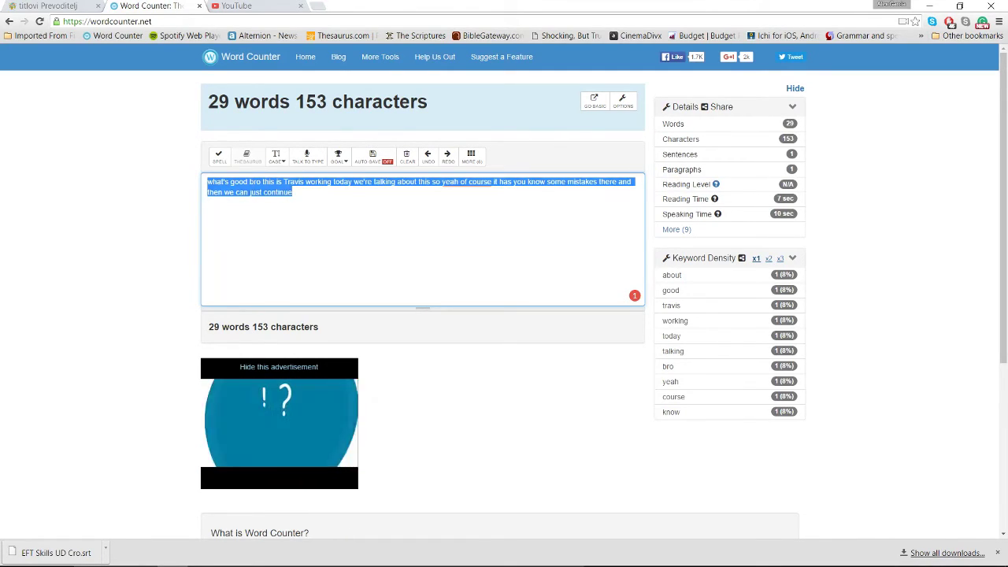
key(BackSpace)
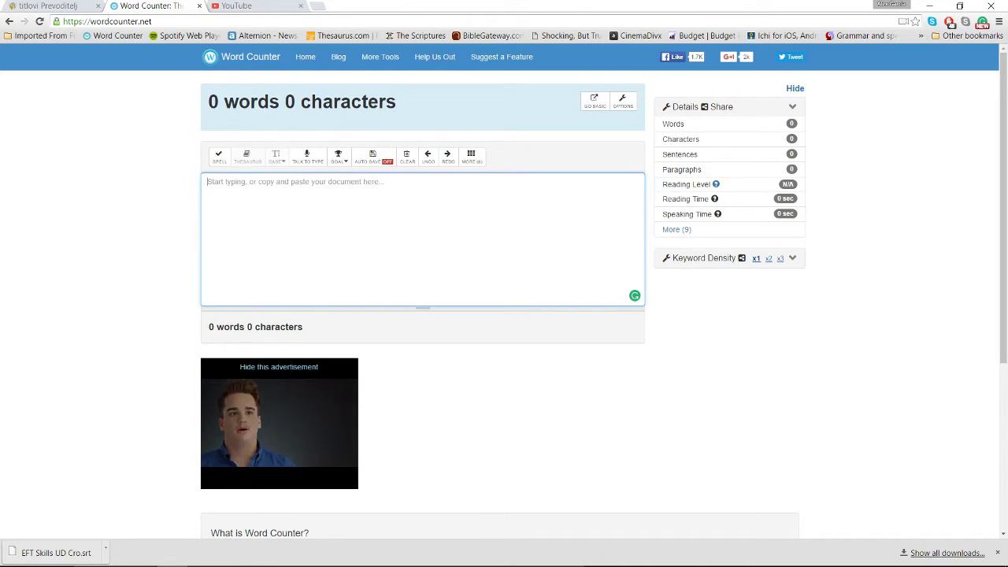
click(254, 6)
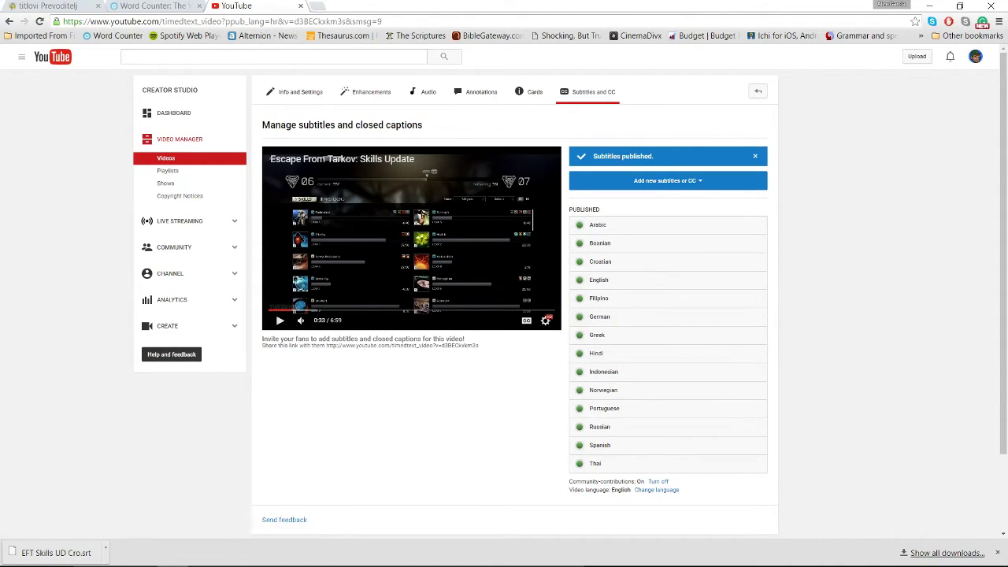
scroll(504, 299, down, 2)
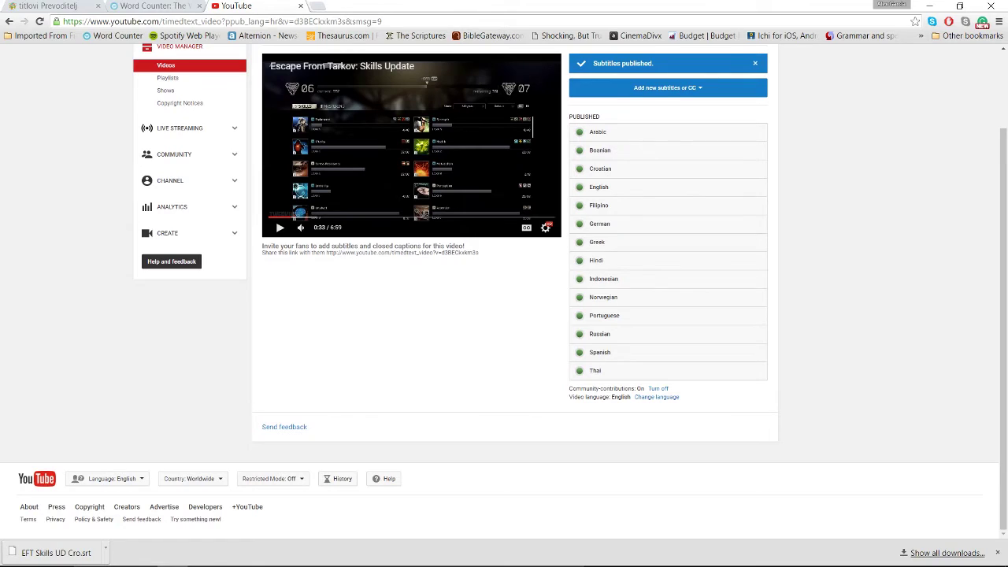
Translate the video's subtitle lines into Armenian on the subtitle translation website
click(48, 5)
click(381, 144)
click(370, 198)
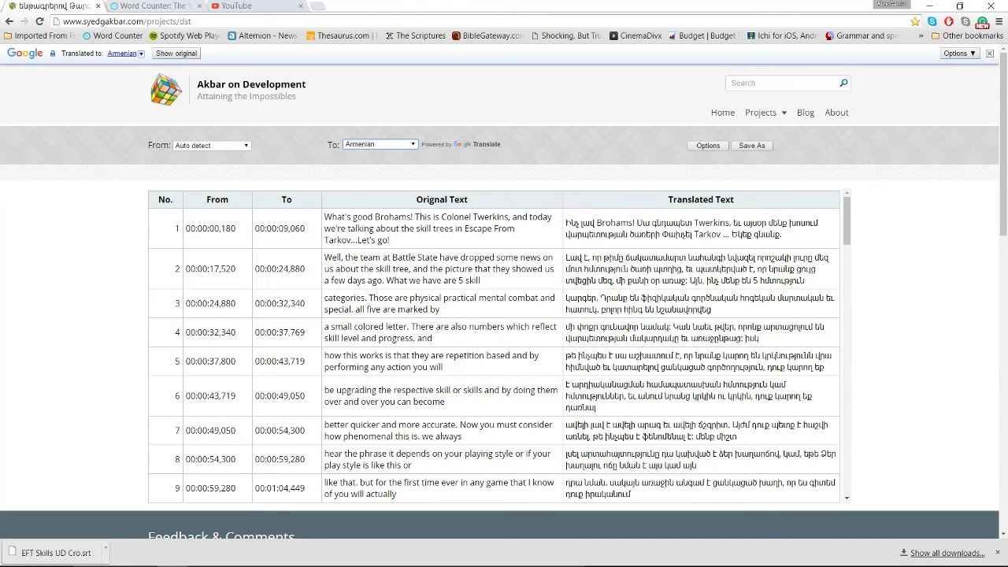
Examine the video's community contributions setting and the shareable link for inviting fans to add subtitles on YouTube
key(ctrl+3)
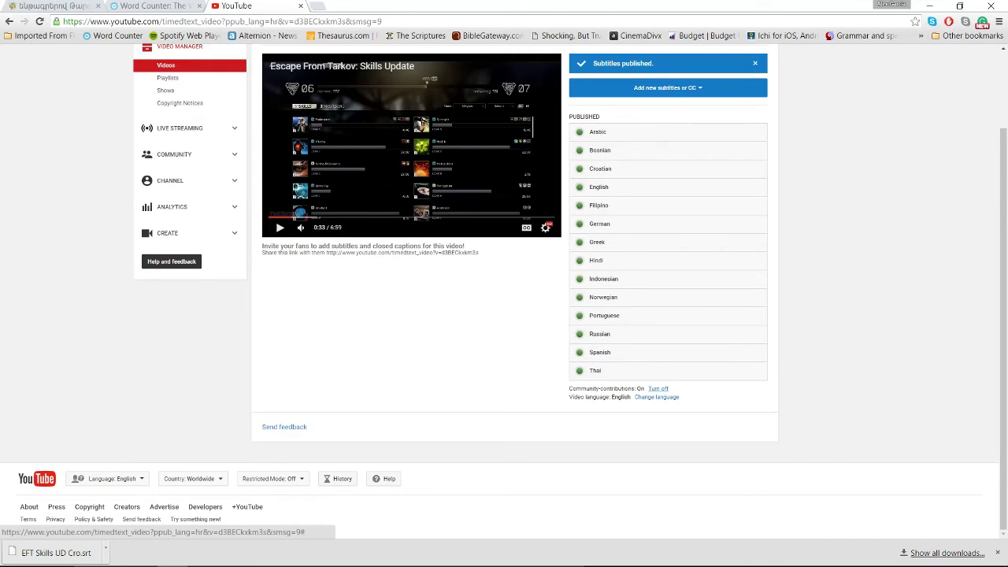
drag(569, 388, 644, 388)
click(694, 390)
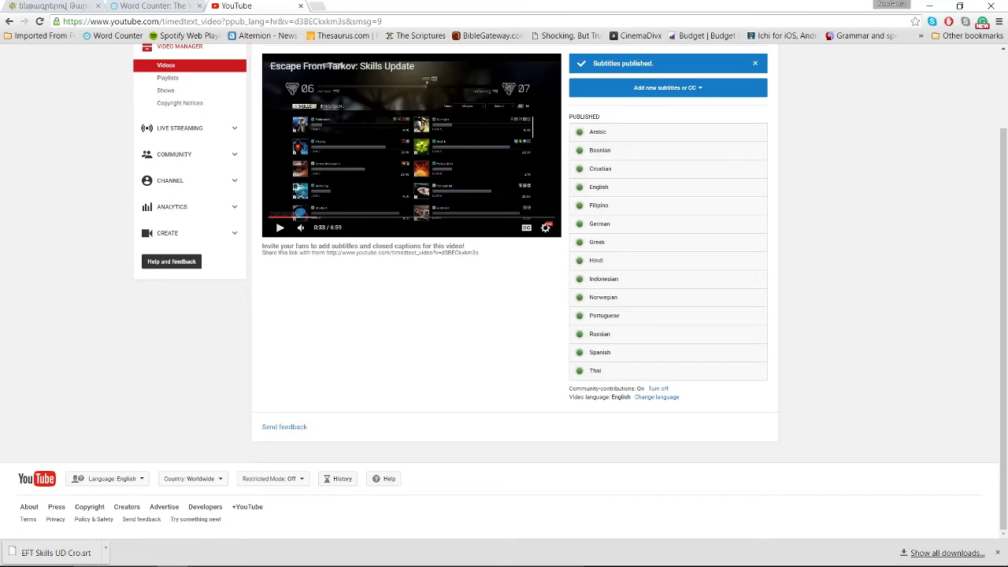
drag(325, 253, 479, 253)
click(473, 270)
drag(326, 253, 479, 253)
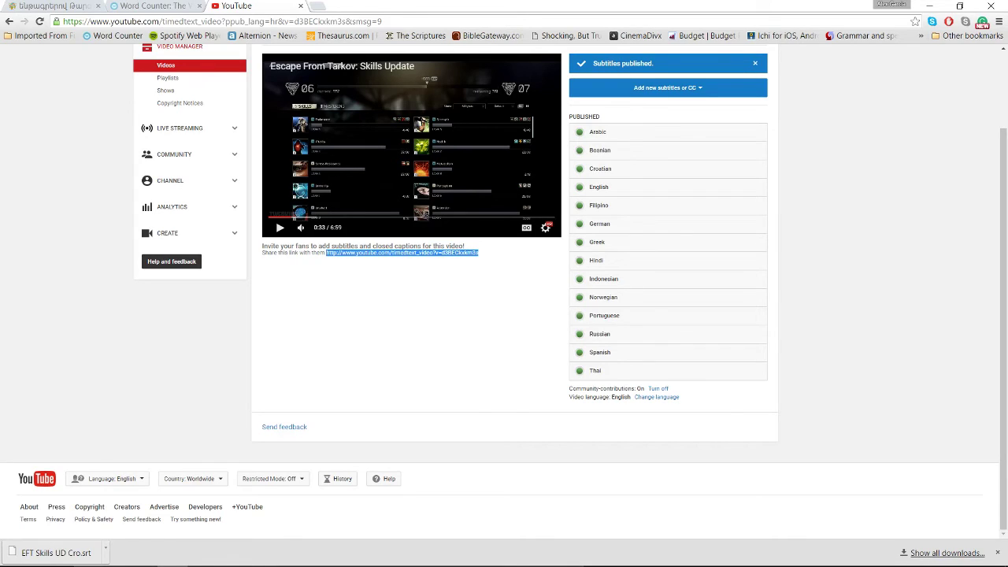
click(411, 315)
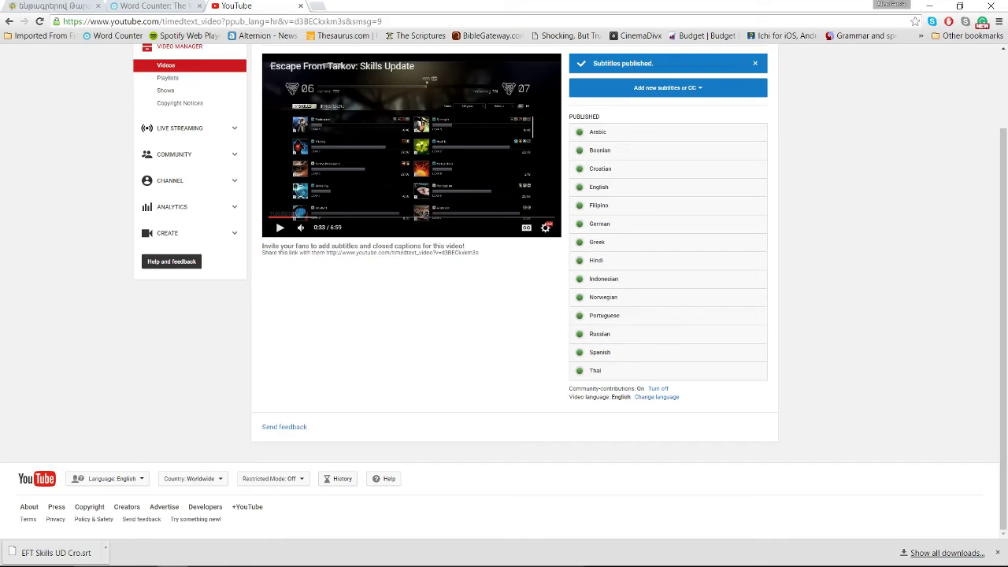